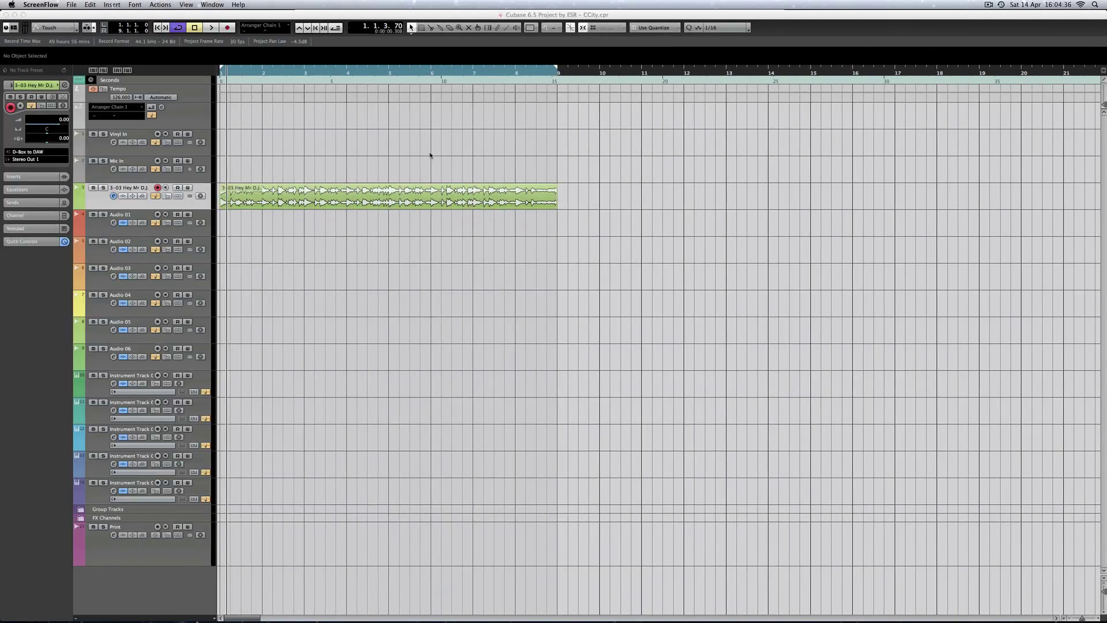
Confirm the Editing > Audio Time Stretch Tool Algorithm stays Realtime and close Preferences.
{"action": "left_click", "coordinate": [72, 16]}
{"action": "left_click", "coordinate": [34, 4]}
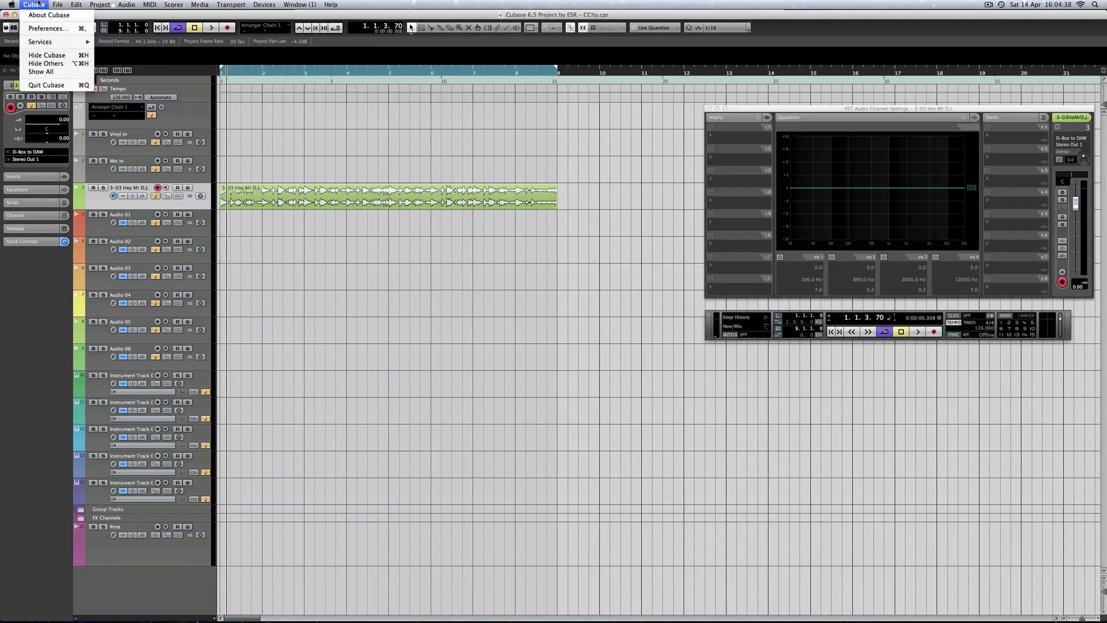
{"action": "left_click", "coordinate": [40, 24]}
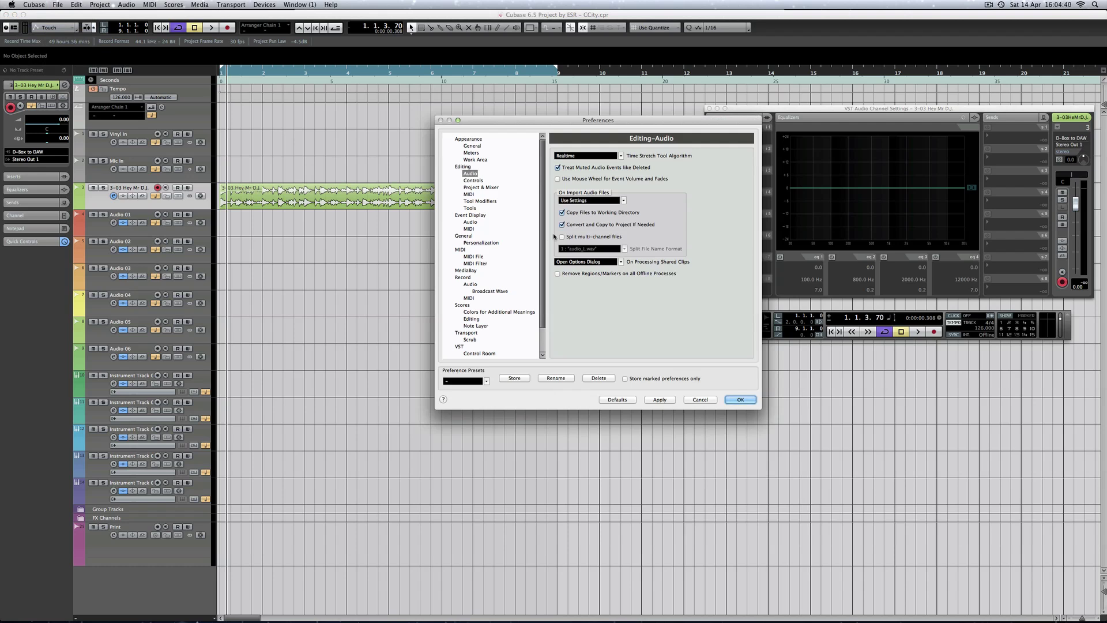
{"action": "left_click", "coordinate": [623, 156]}
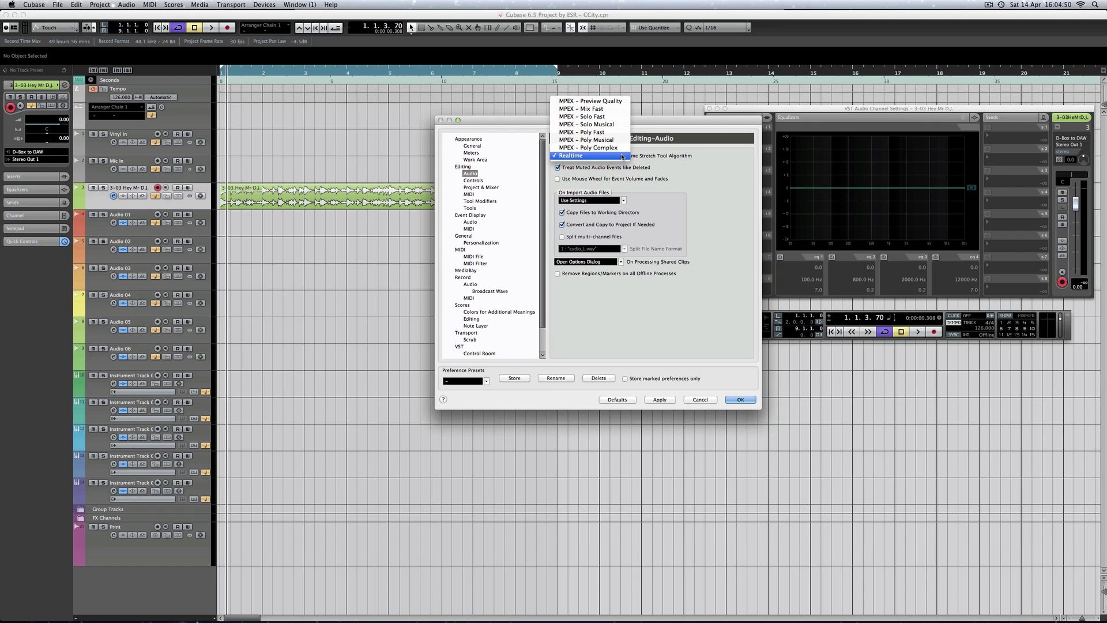
{"action": "left_click", "coordinate": [668, 402]}
{"action": "left_click", "coordinate": [740, 399]}
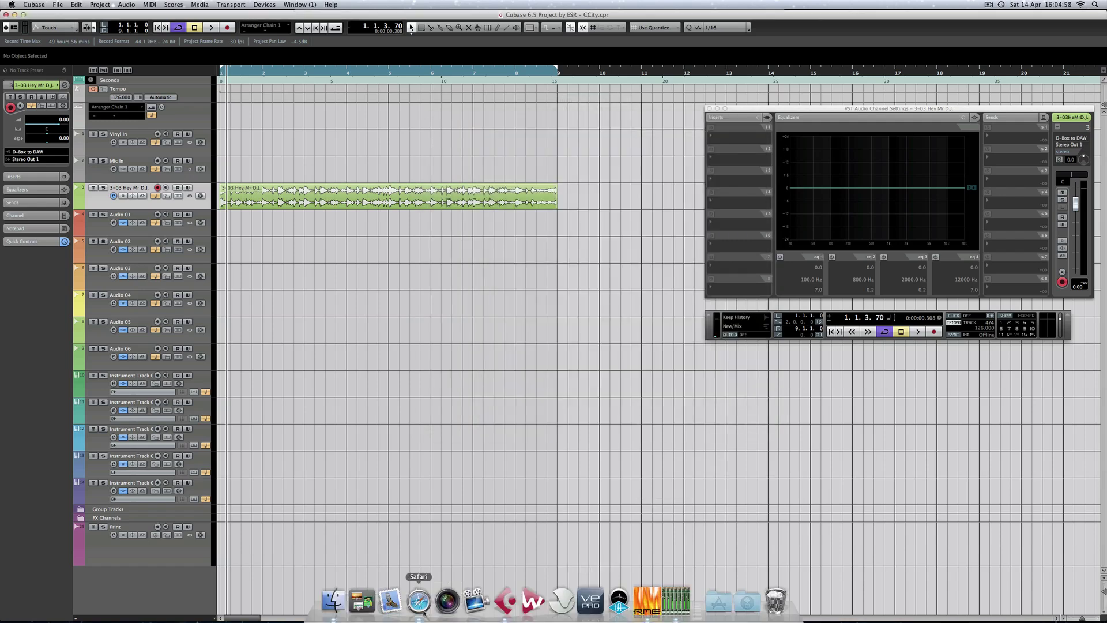
{"action": "left_click", "coordinate": [424, 613]}
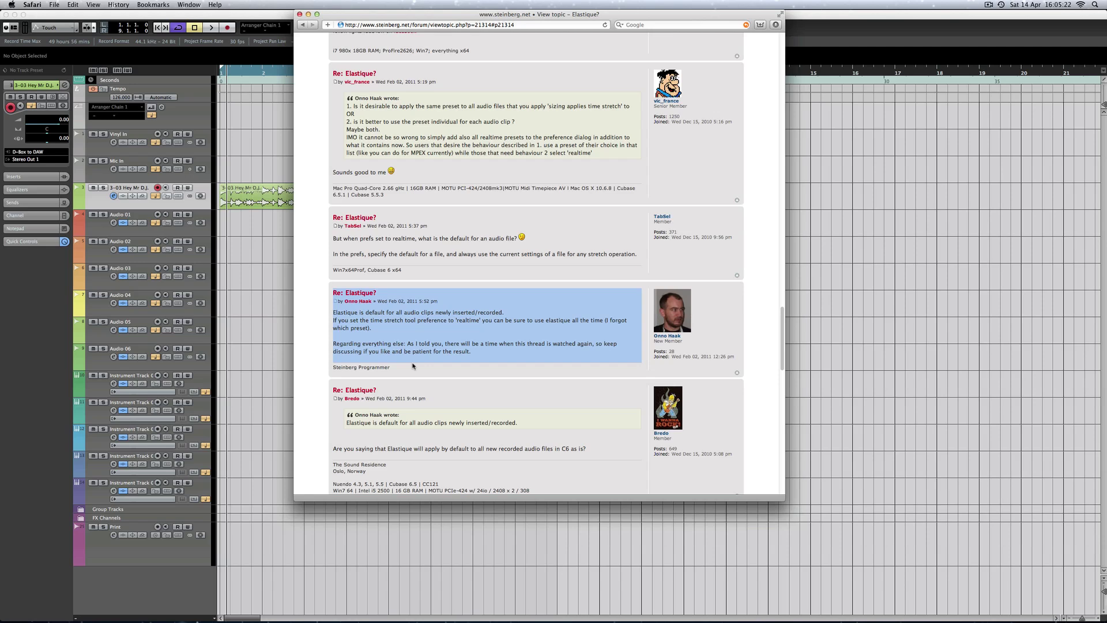
{"action": "key", "text": "super+Tab"}
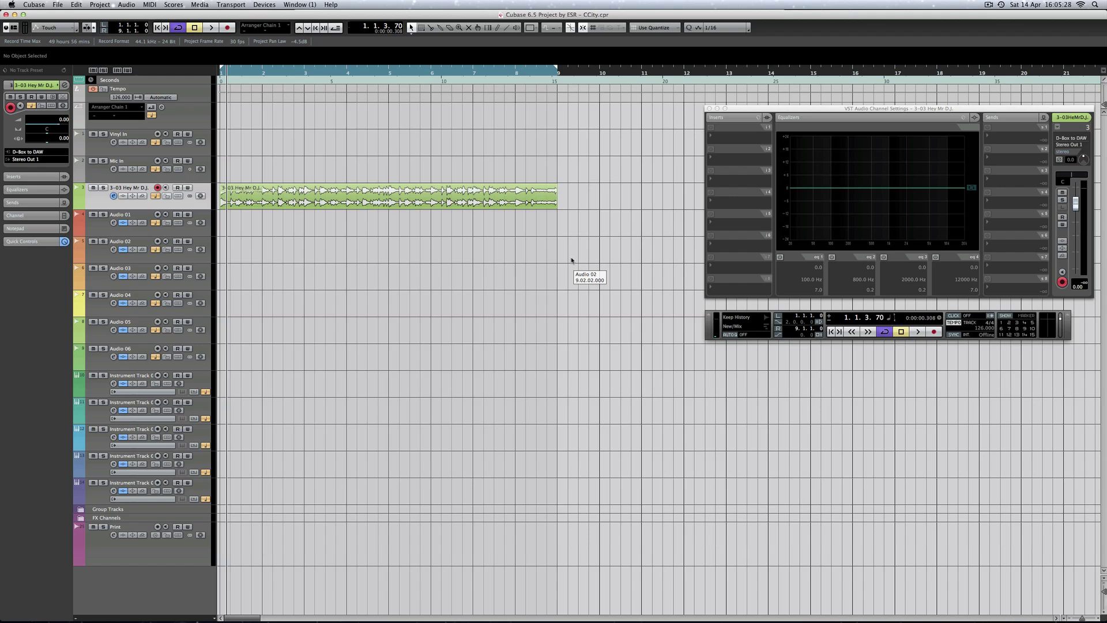
Switch sizing to Sizing Applies Time Stretch and squeeze the Hey Mr D.J. clip to end at bar 7.
{"action": "left_click", "coordinate": [410, 29]}
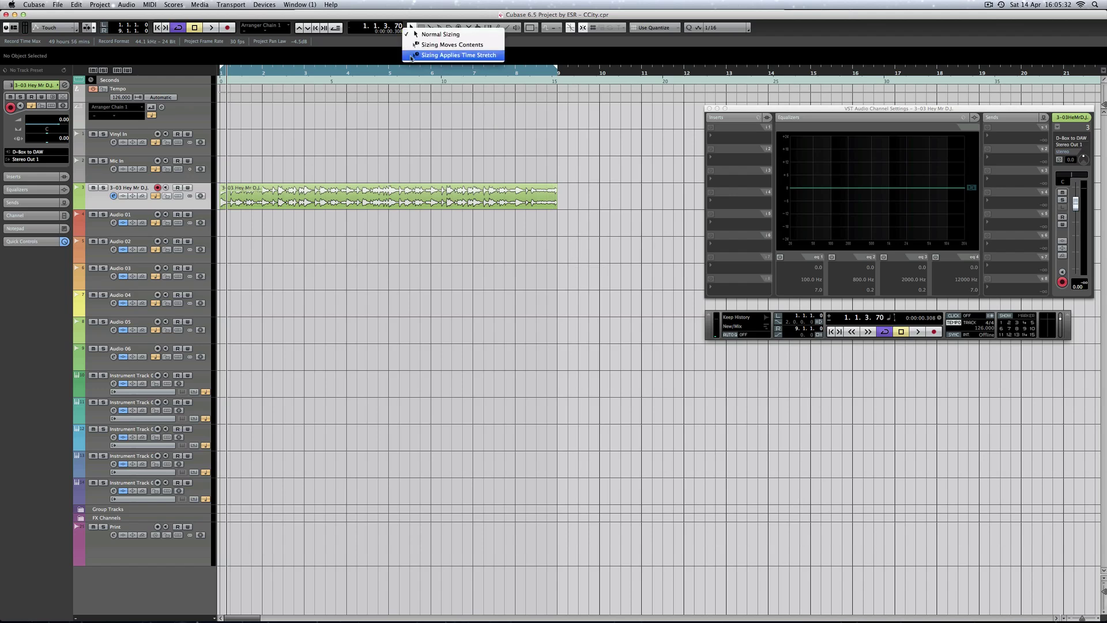
{"action": "left_click", "coordinate": [418, 124]}
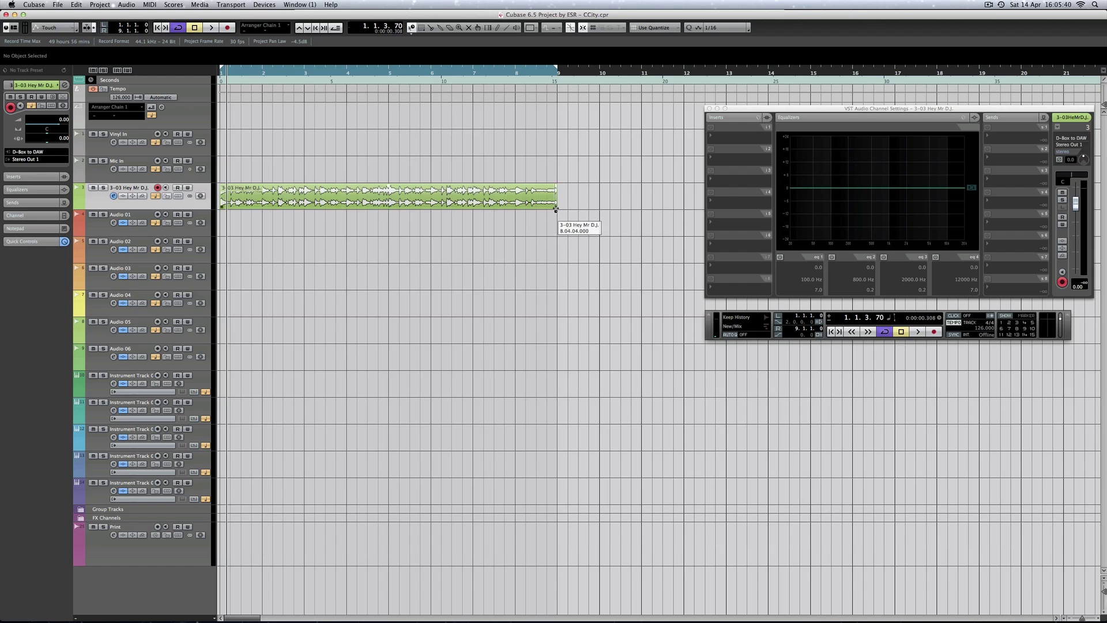
{"action": "left_click_drag", "start_coordinate": [556, 208], "coordinate": [473, 208]}
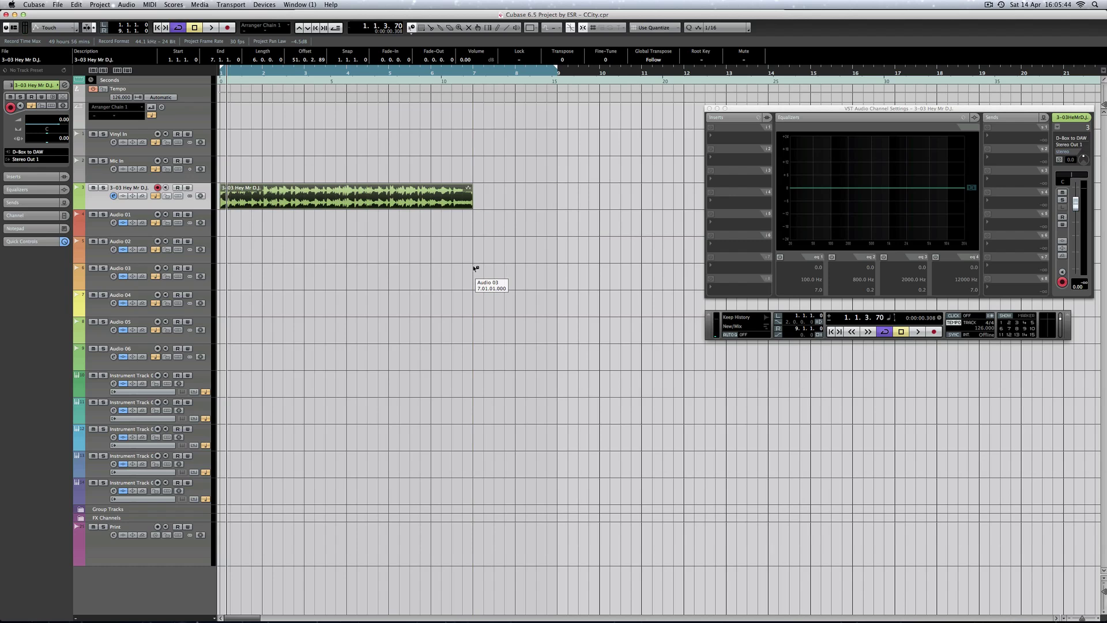
Audition the squeezed clip, then undo the stretch so it ends at bar 9 again.
{"action": "key", "text": "space"}
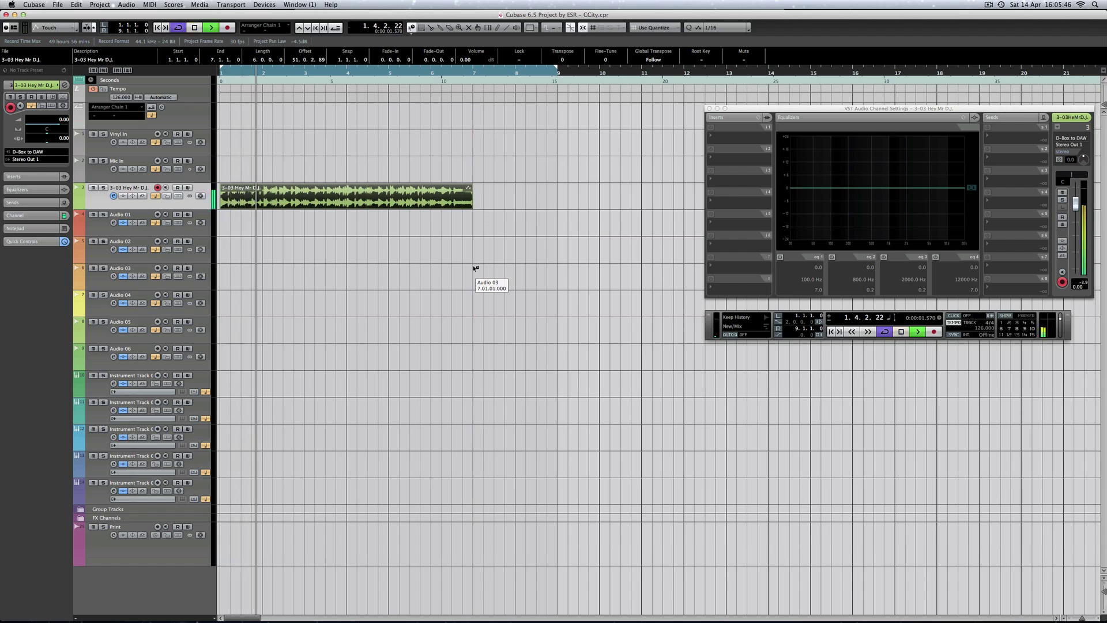
{"action": "key", "text": "space"}
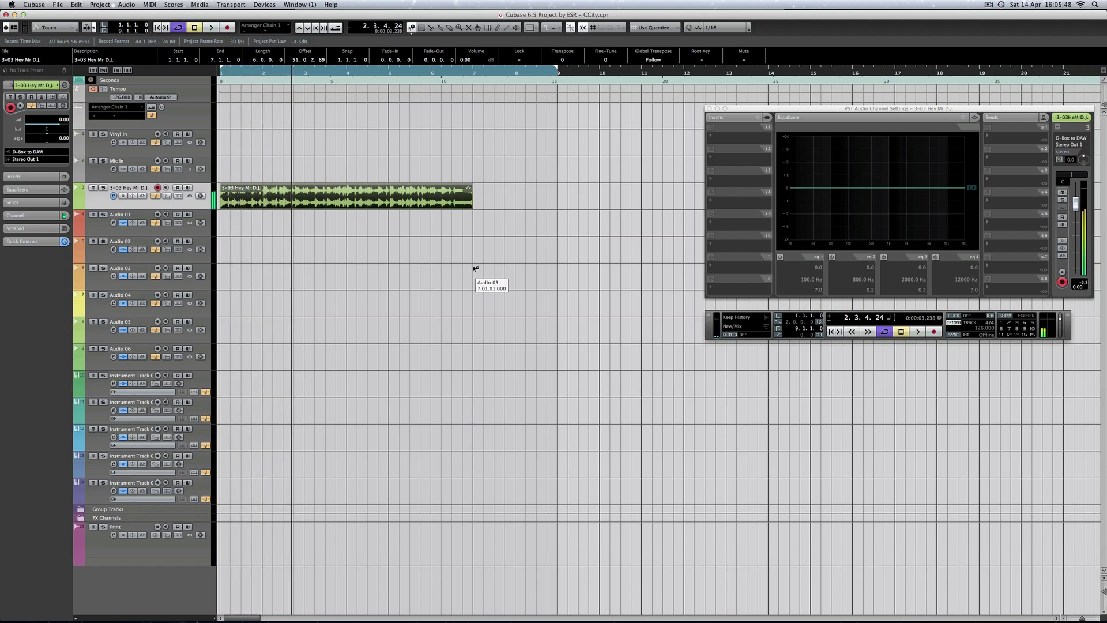
{"action": "key", "text": "super+z"}
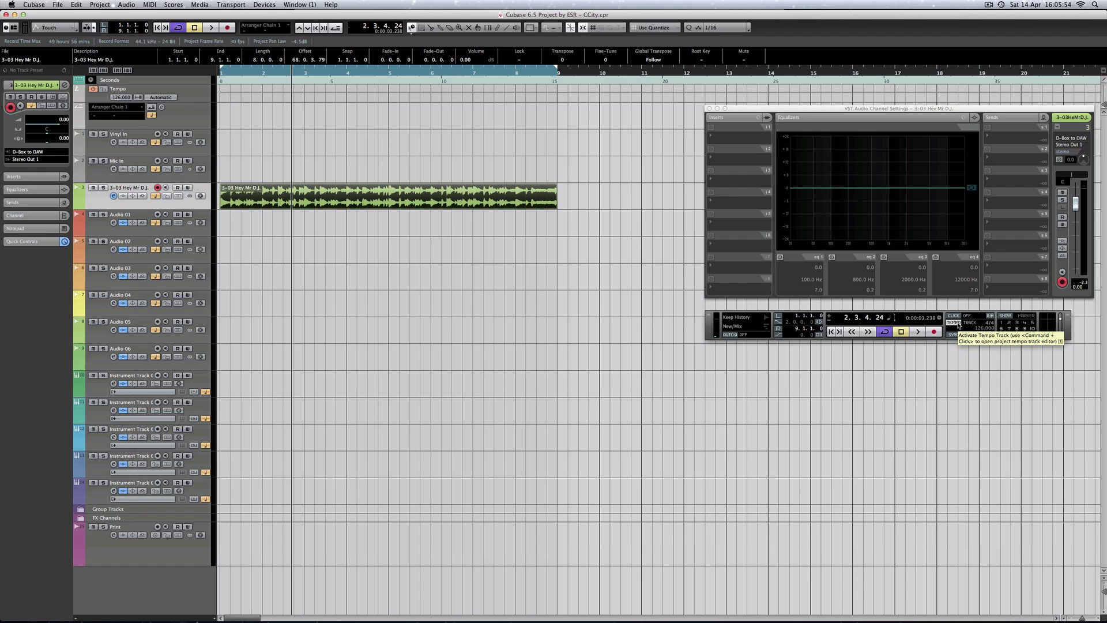
Switch the project tempo from Track to Fixed and set it to 115.
{"action": "left_click", "coordinate": [958, 324]}
{"action": "double_click", "coordinate": [983, 328]}
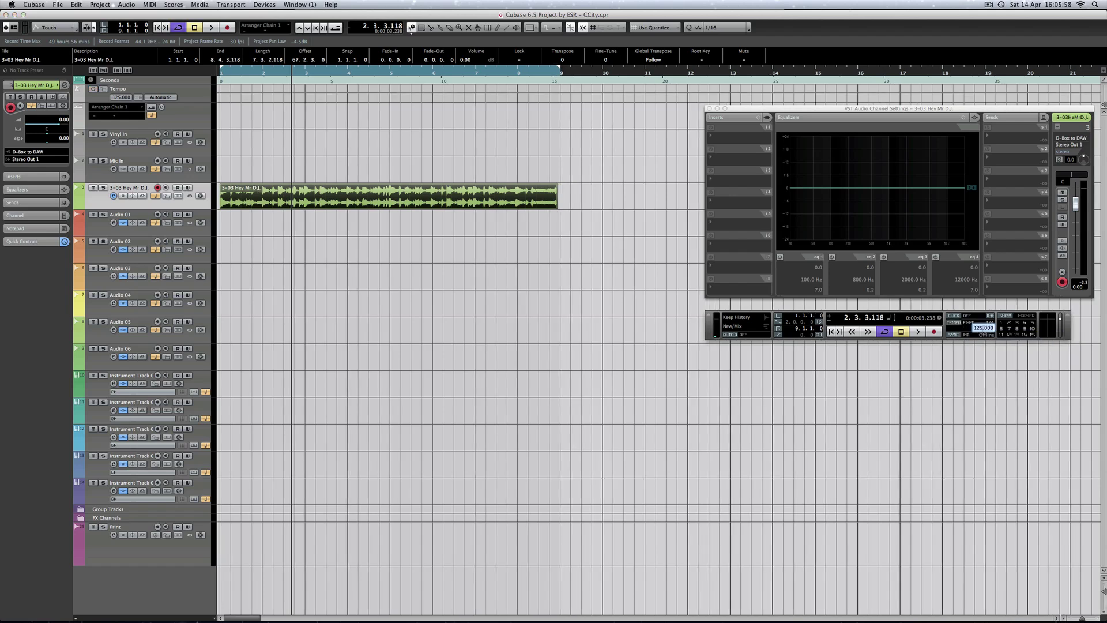
{"action": "type", "text": "115"}
{"action": "key", "text": "Return"}
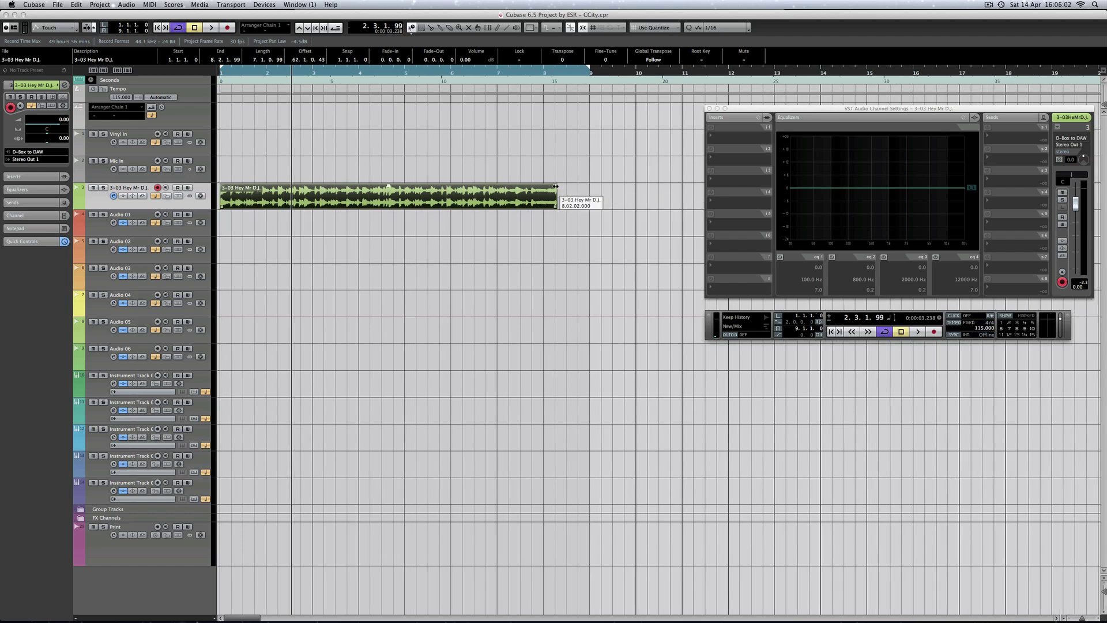
Stretch the Hey Mr D.J. clip to end at 8.4.4.119 and play it from the start.
{"action": "left_click_drag", "start_coordinate": [556, 186], "coordinate": [589, 208]}
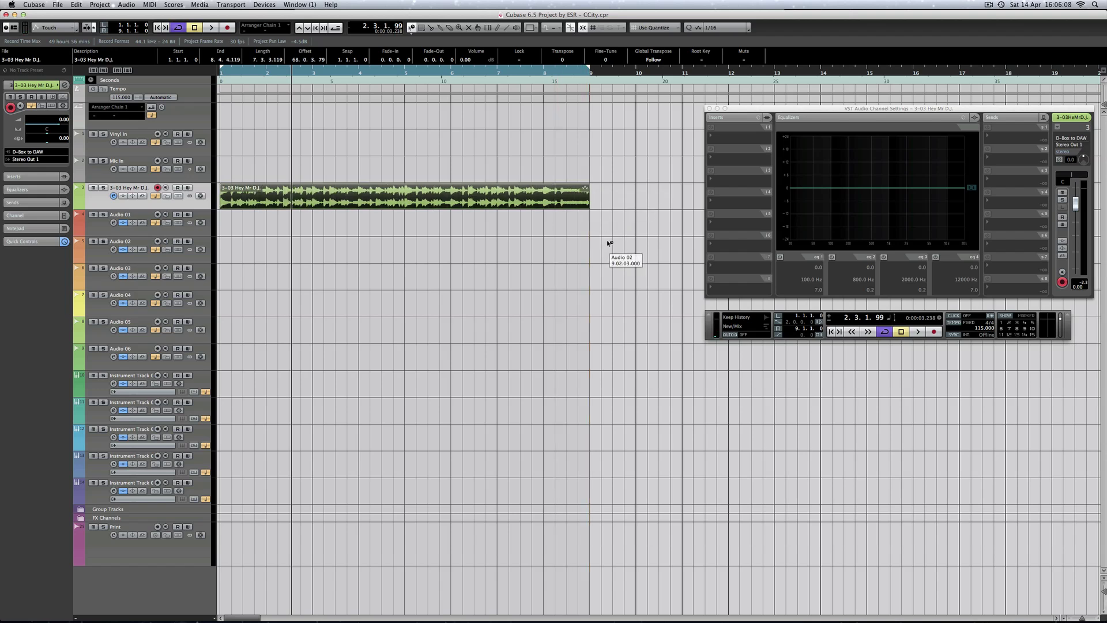
{"action": "key", "text": "comma"}
{"action": "key", "text": "space"}
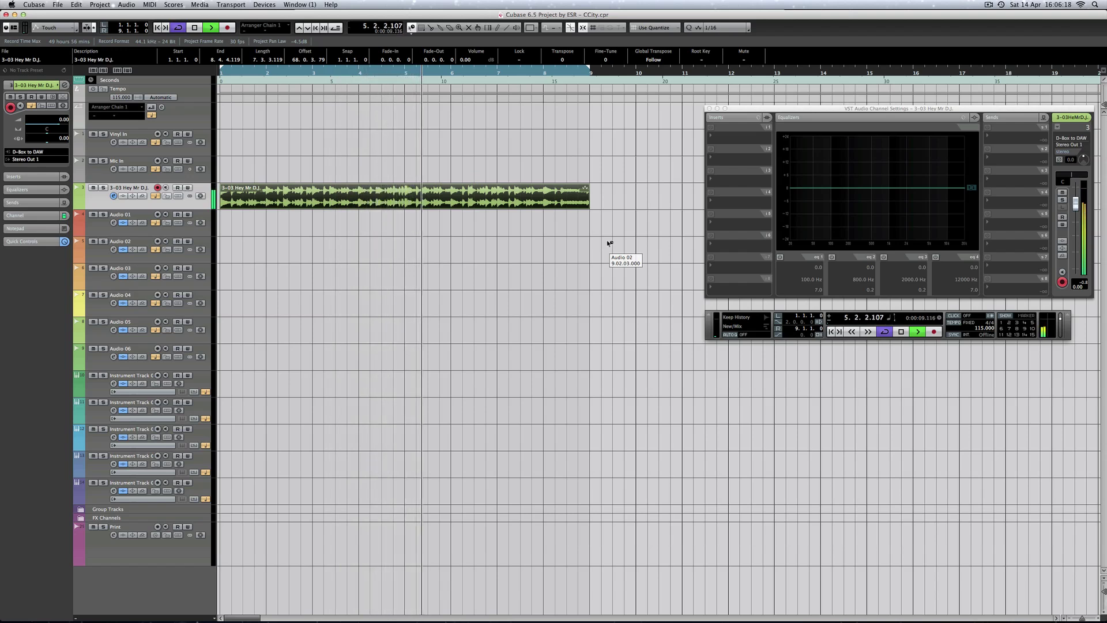
{"action": "key", "text": "space"}
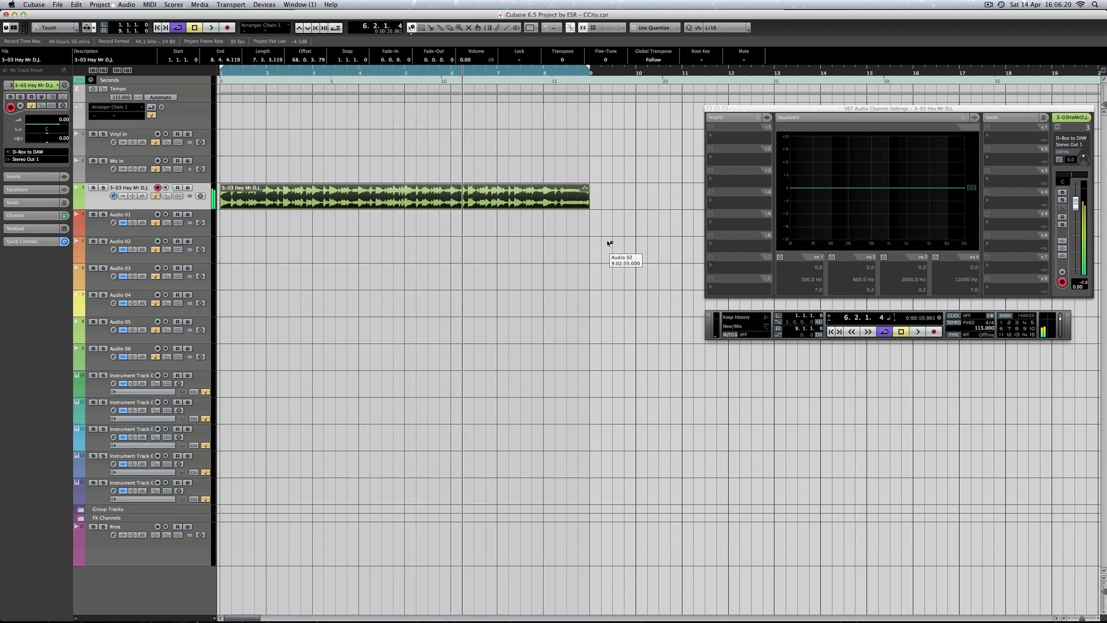
Change the fixed project tempo to 130.
{"action": "double_click", "coordinate": [977, 328]}
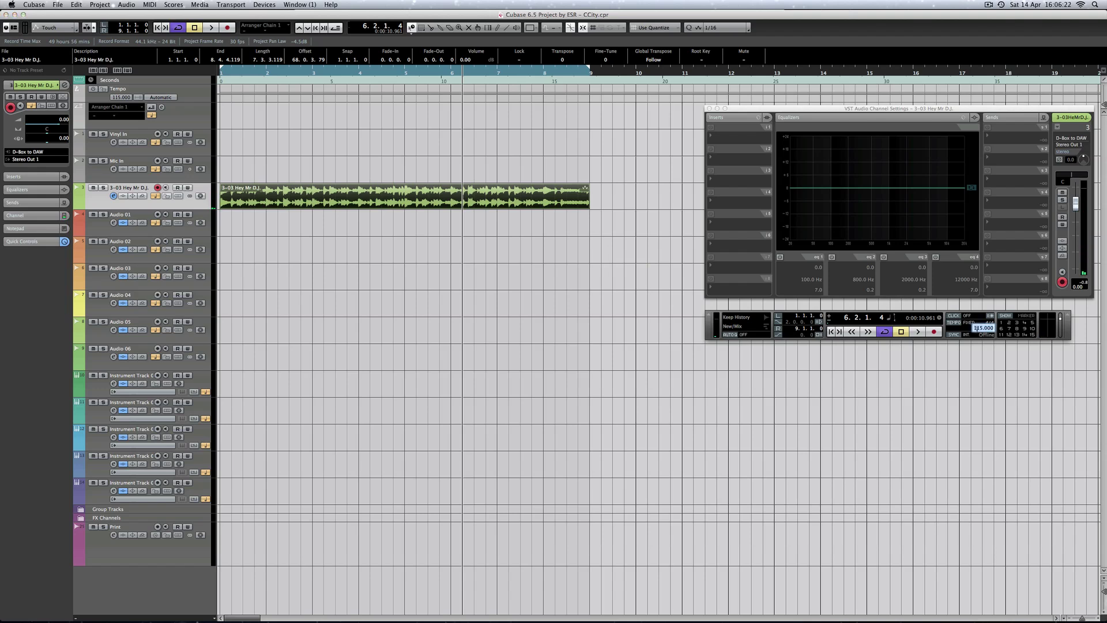
{"action": "type", "text": "130"}
{"action": "key", "text": "Return"}
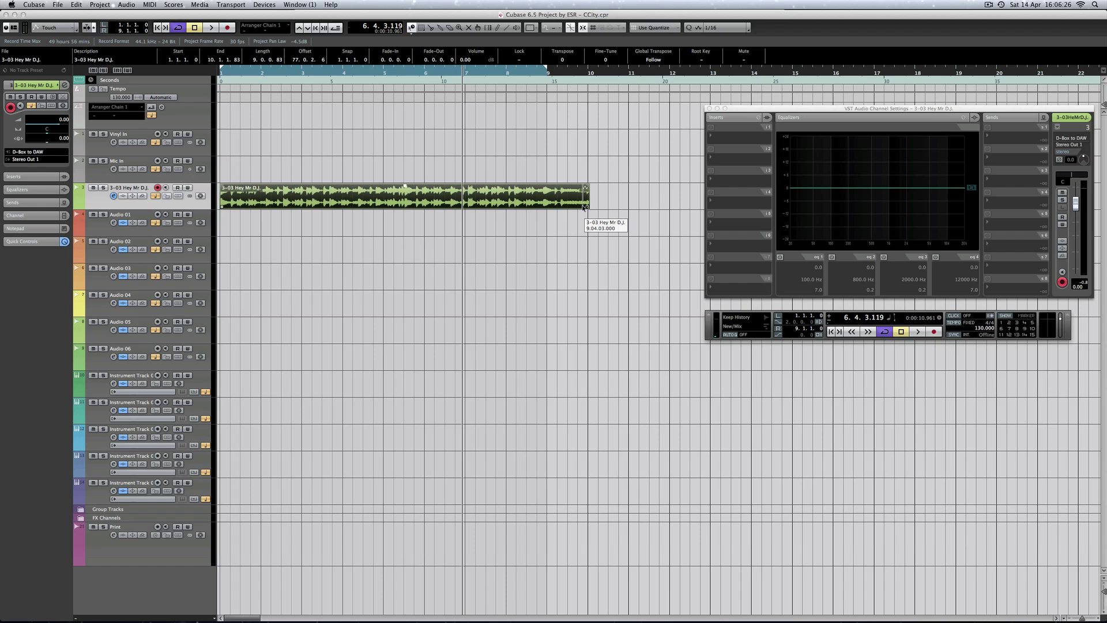
Time-stretch the 3-03 Hey Mr D.J. event to end at bar 9 and play it from the start.
{"action": "left_click_drag", "start_coordinate": [550, 210], "coordinate": [548, 211]}
{"action": "key", "text": "Home"}
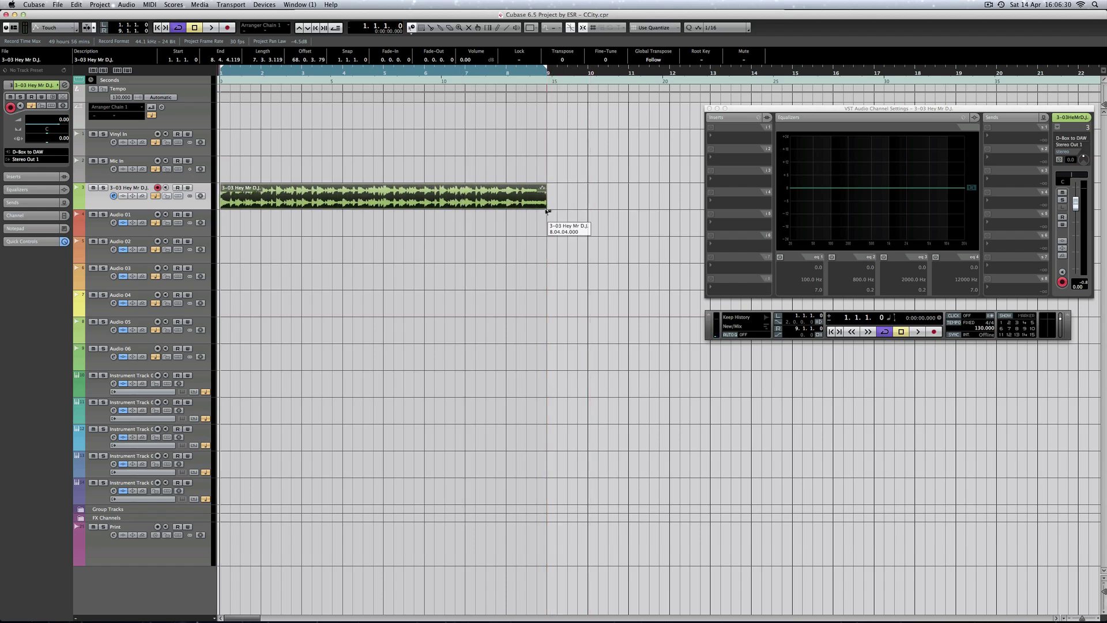
{"action": "key", "text": "space"}
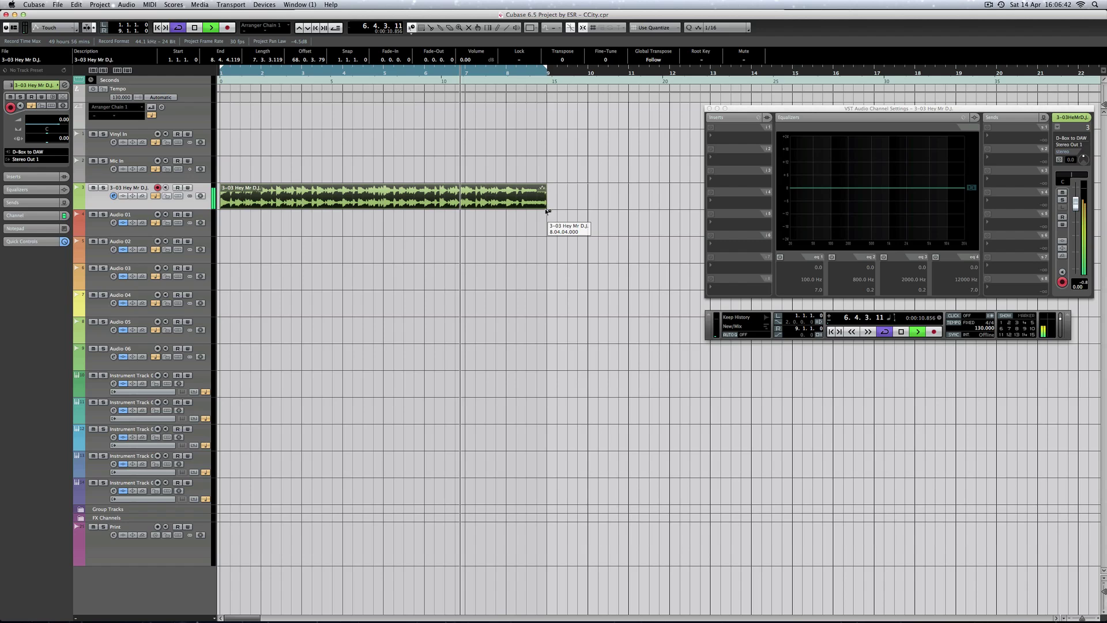
{"action": "key", "text": "space"}
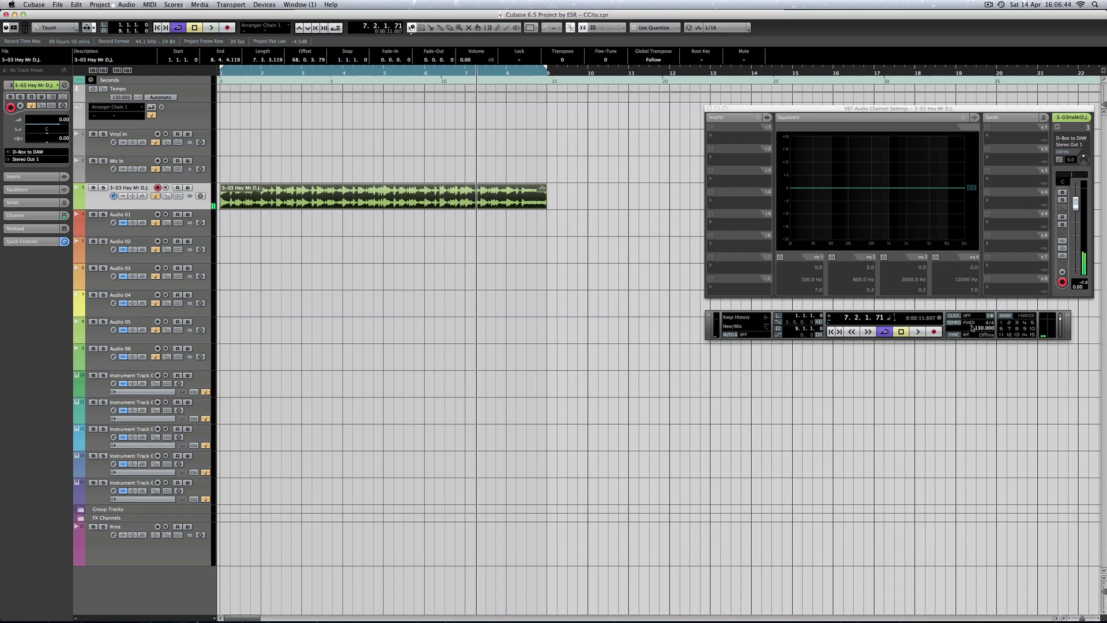
Make the project follow the tempo track and set its tempo value to 90.
{"action": "left_click", "coordinate": [953, 324]}
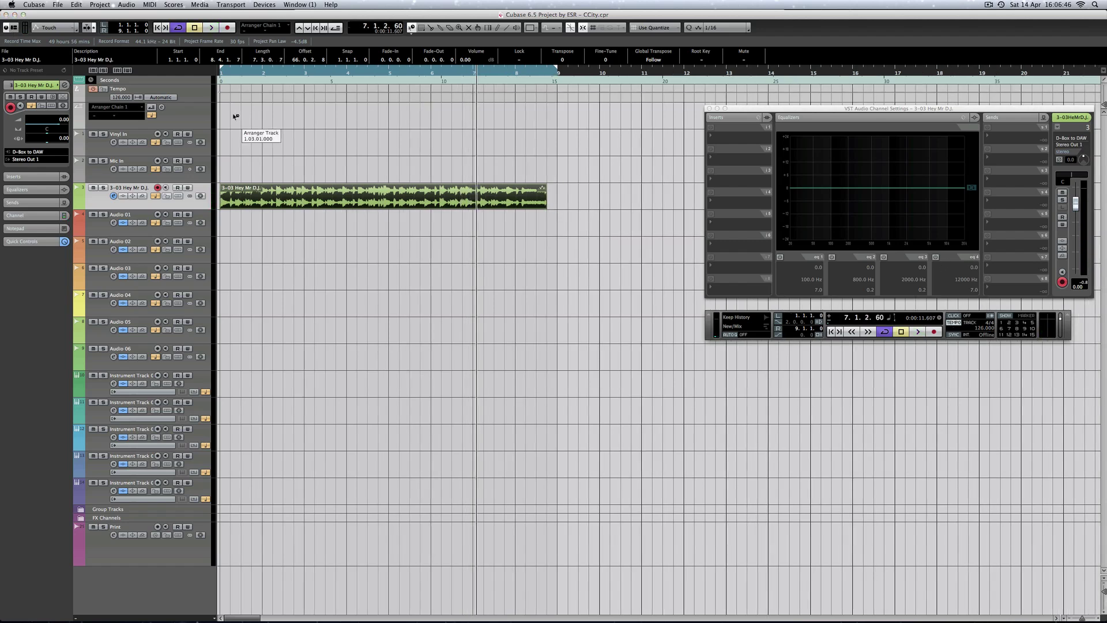
{"action": "left_click", "coordinate": [191, 97]}
{"action": "double_click", "coordinate": [53, 104]}
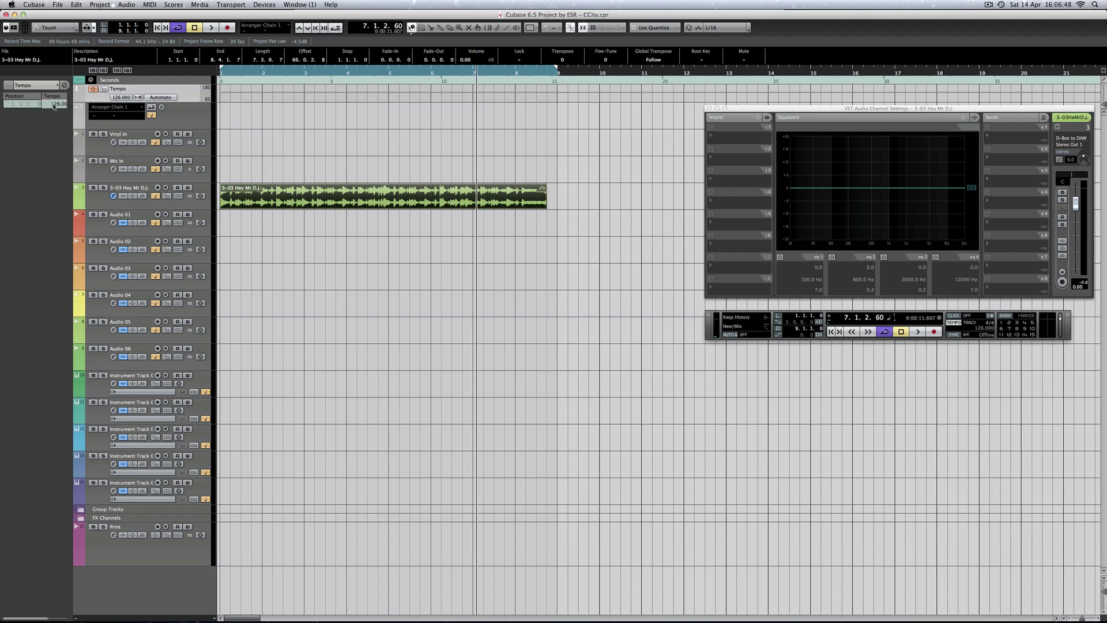
{"action": "type", "text": "130"}
{"action": "key", "text": "Return"}
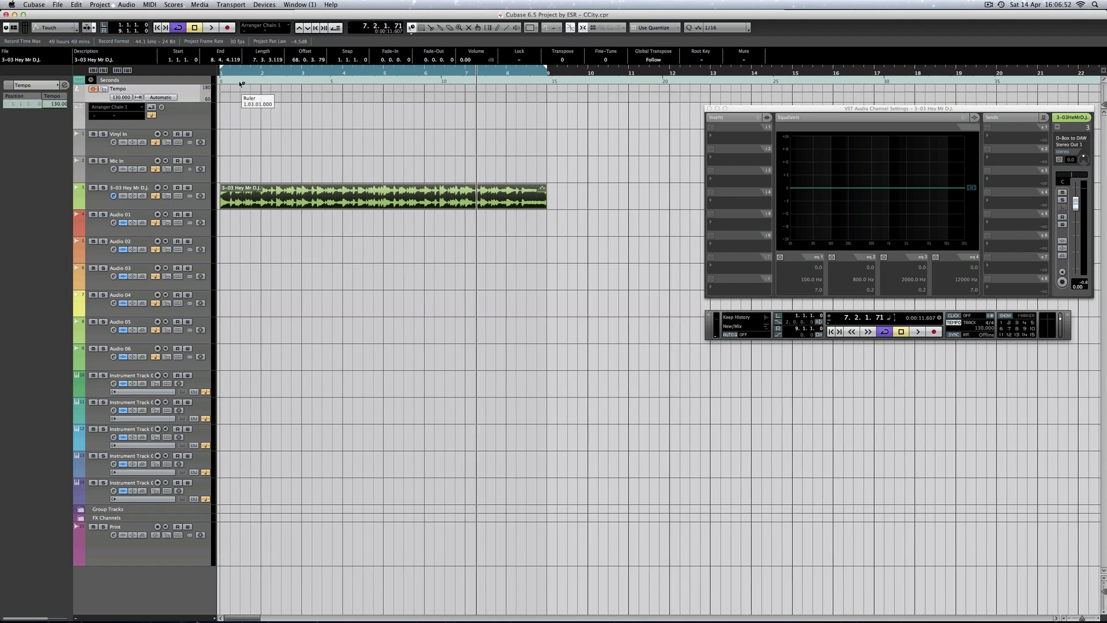
{"action": "double_click", "coordinate": [56, 106]}
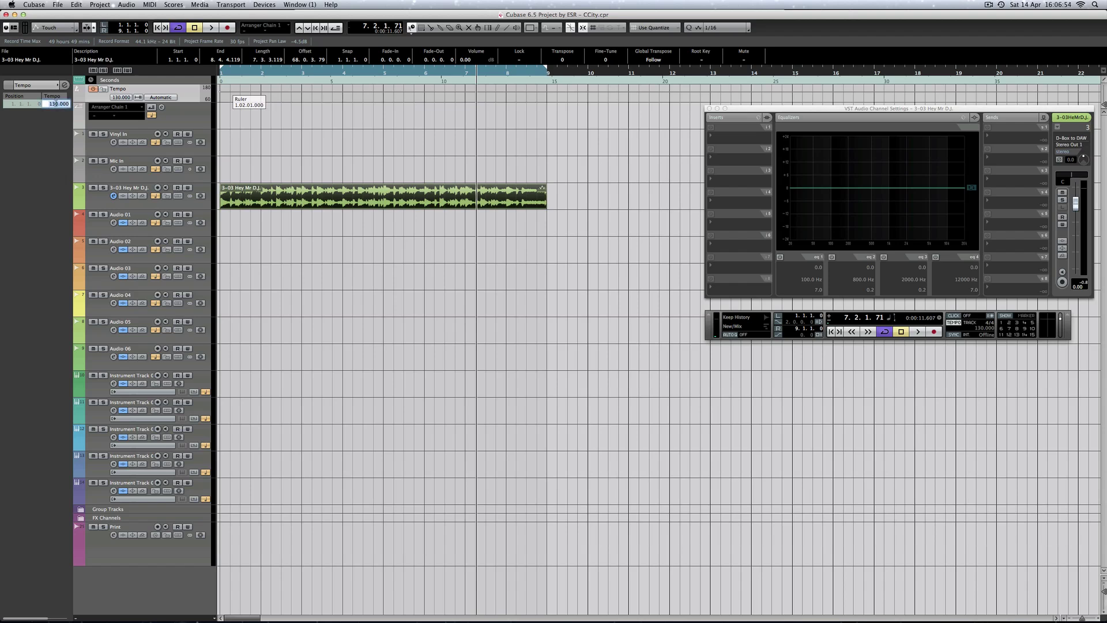
{"action": "type", "text": "90"}
{"action": "key", "text": "Return"}
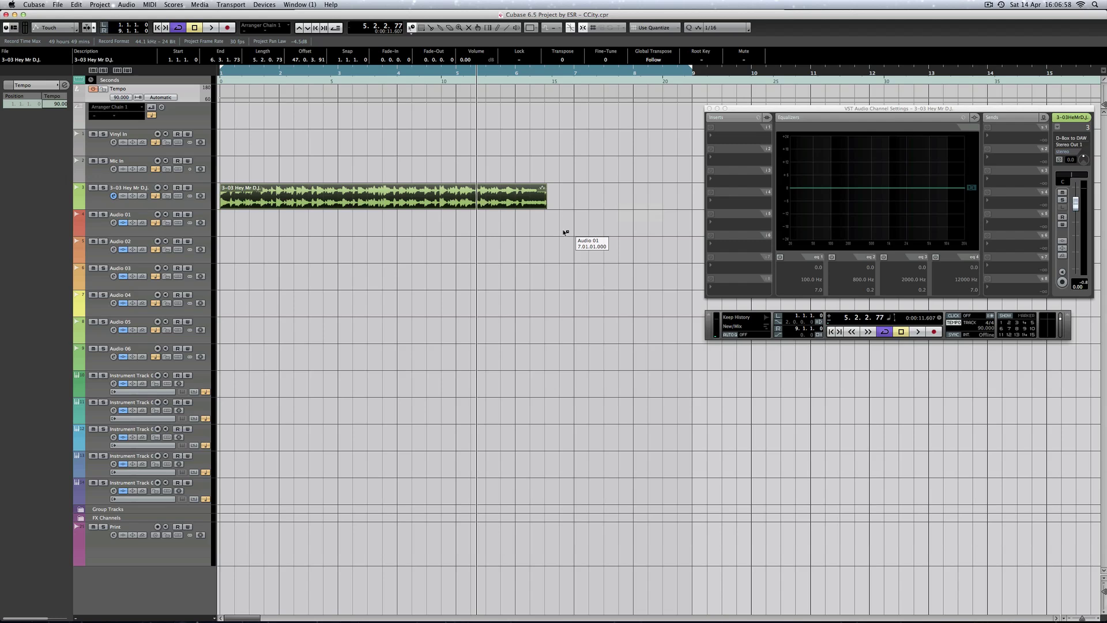
Stretch the Hey Mr D.J. event out to end at bar 9 and play it from the start.
{"action": "left_click_drag", "start_coordinate": [546, 206], "coordinate": [692, 197]}
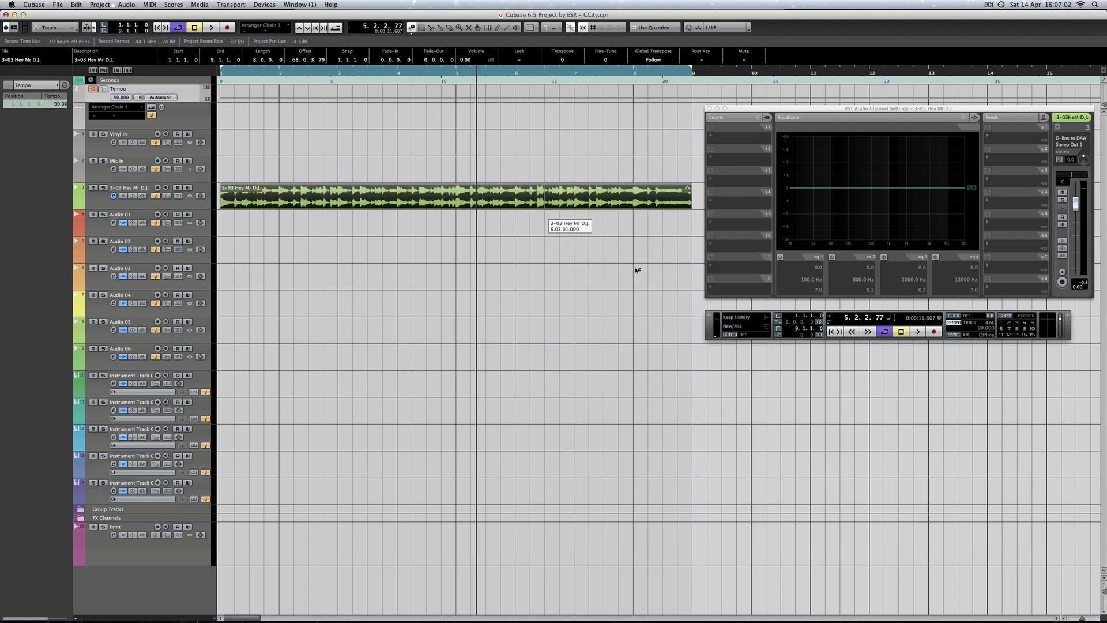
{"action": "key", "text": "Home"}
{"action": "key", "text": "space"}
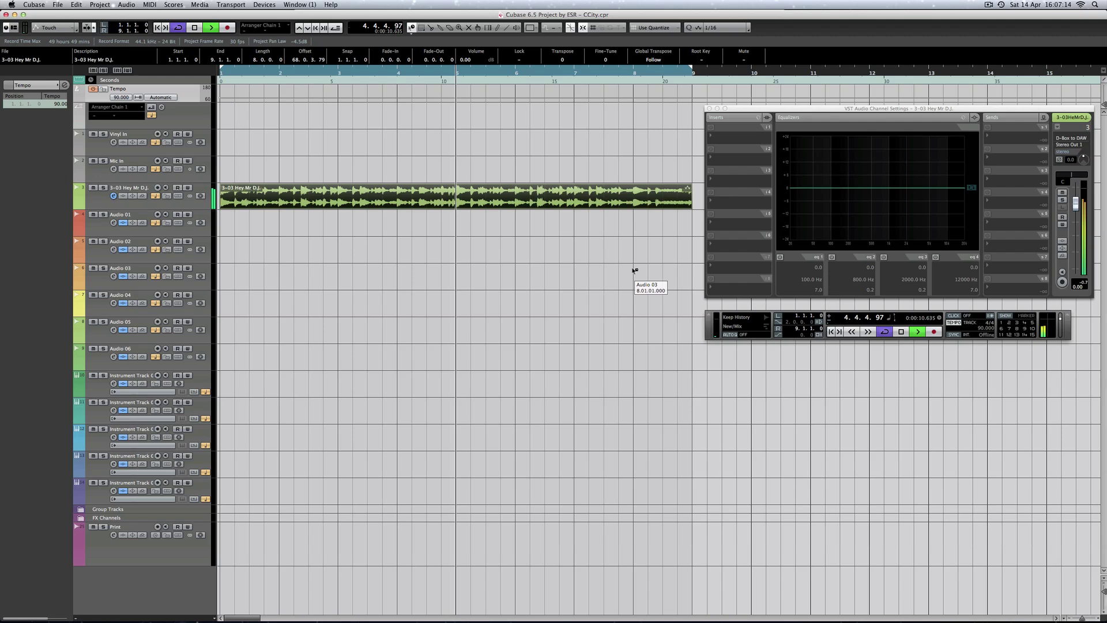
{"action": "key", "text": "space"}
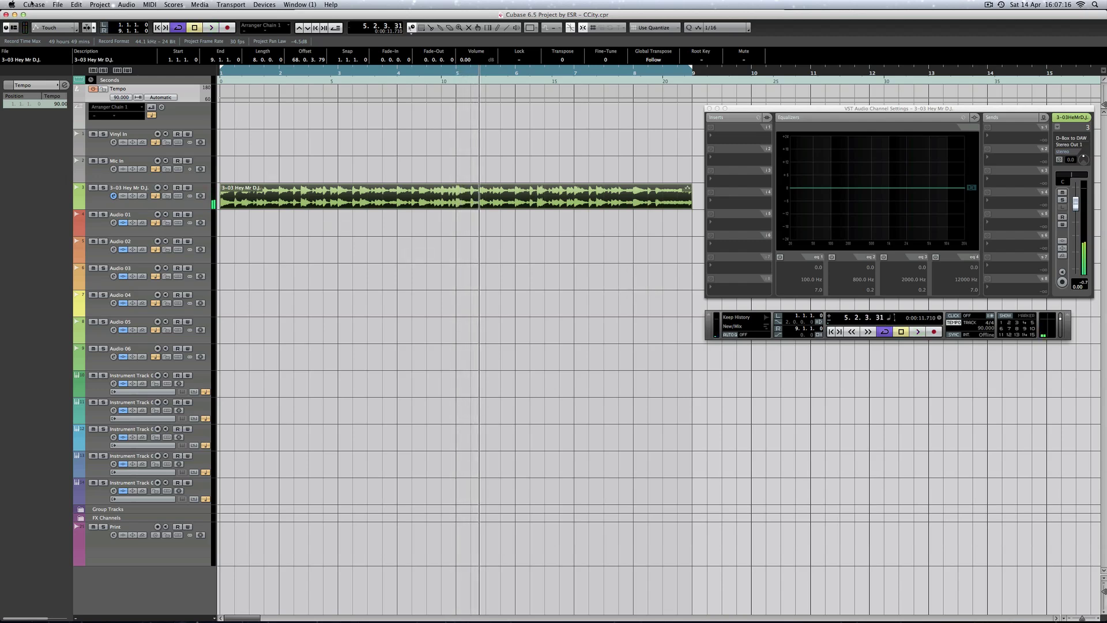
Set the tempo track value to 120.
{"action": "double_click", "coordinate": [60, 104]}
{"action": "type", "text": "120"}
{"action": "key", "text": "Return"}
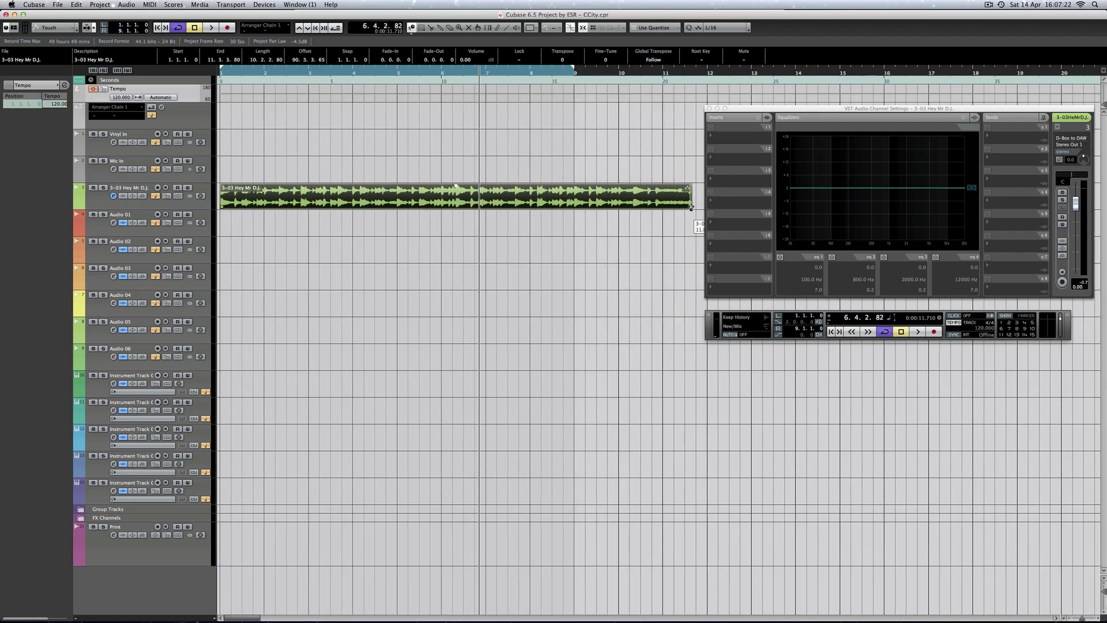
Time-stretch the event to end near bar 9, audition it, then return to the fixed 130 tempo.
{"action": "left_click_drag", "start_coordinate": [694, 212], "coordinate": [575, 211]}
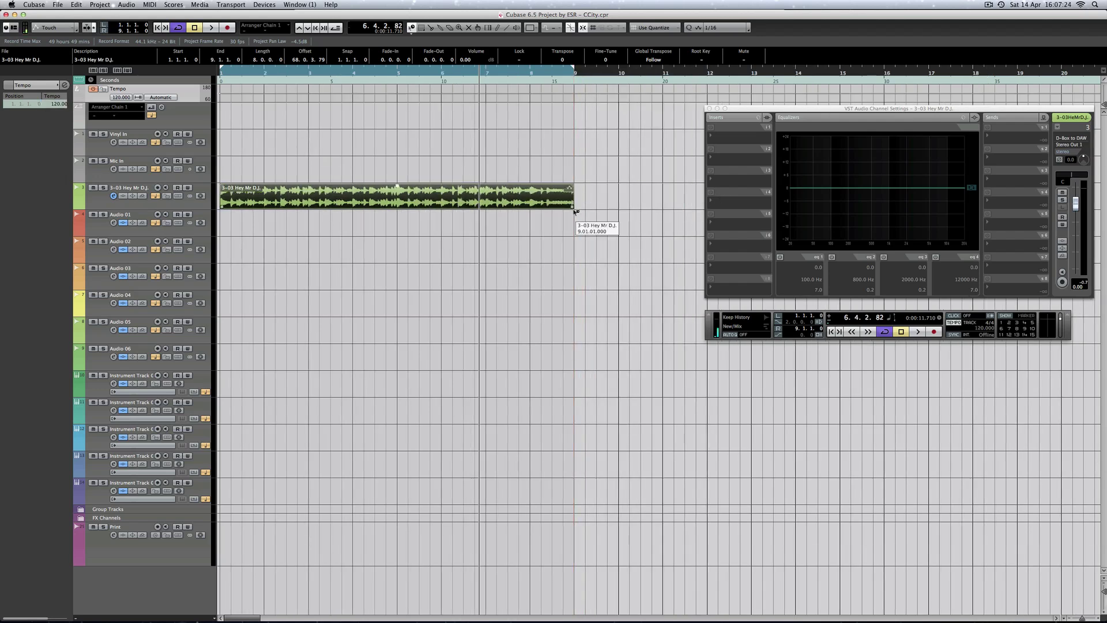
{"action": "key", "text": "space"}
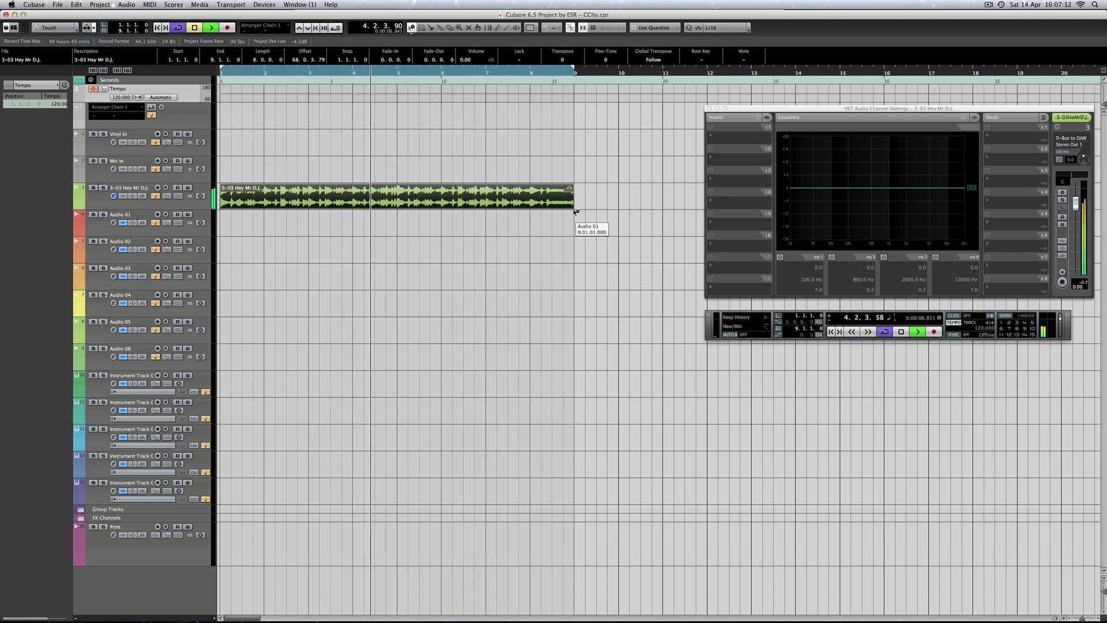
{"action": "key", "text": "space"}
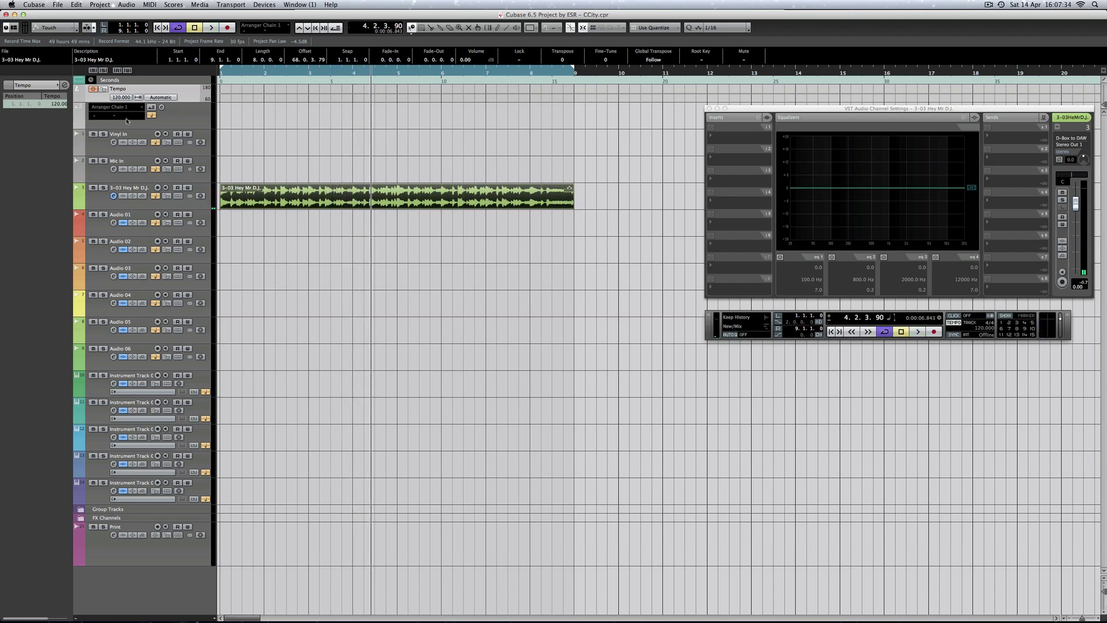
{"action": "left_click", "coordinate": [93, 91]}
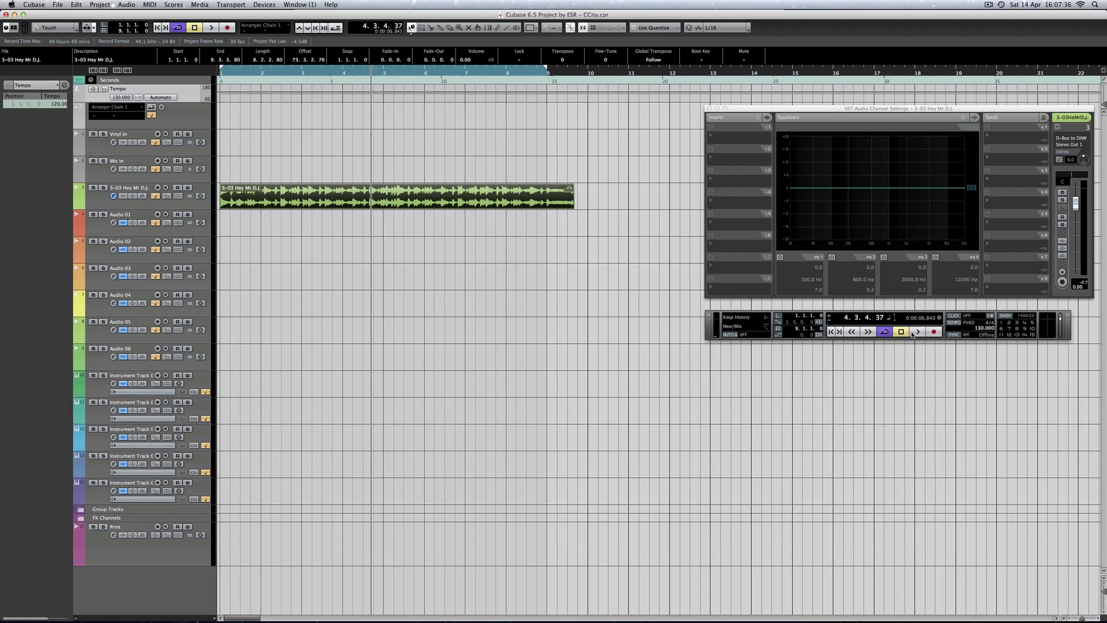